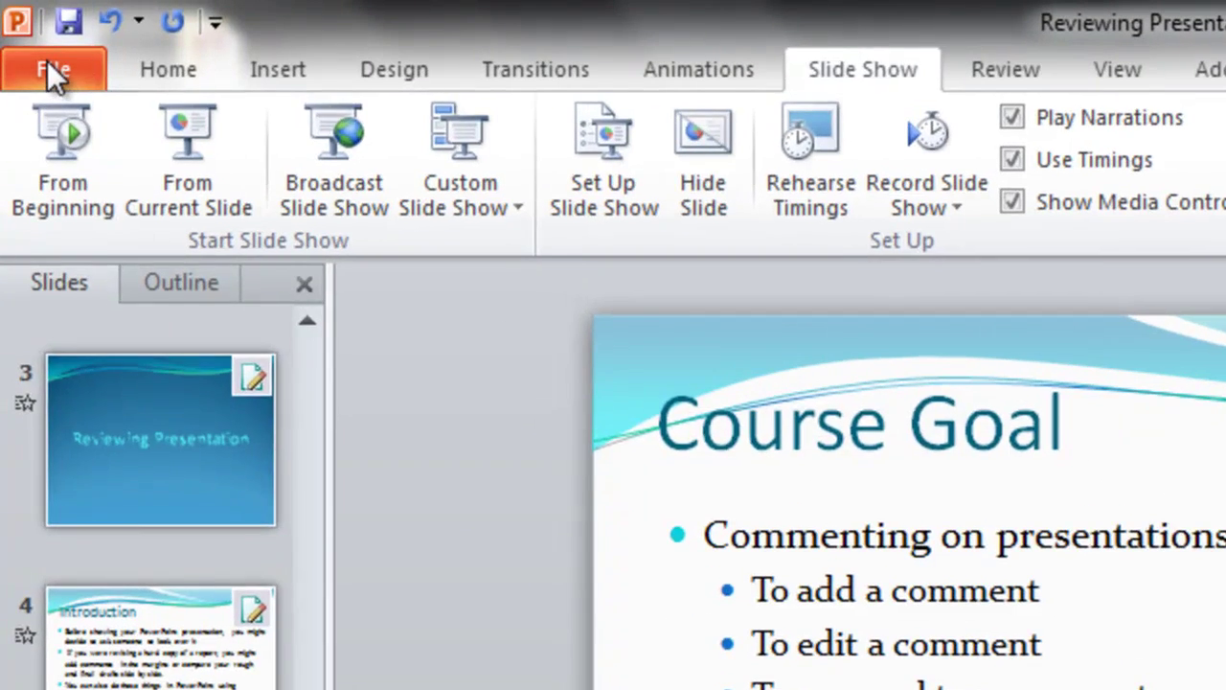
- Show the Check for Issues options (Inspect Document, Check Accessibility, Check Compatibility) on the Info page
click(51, 74)
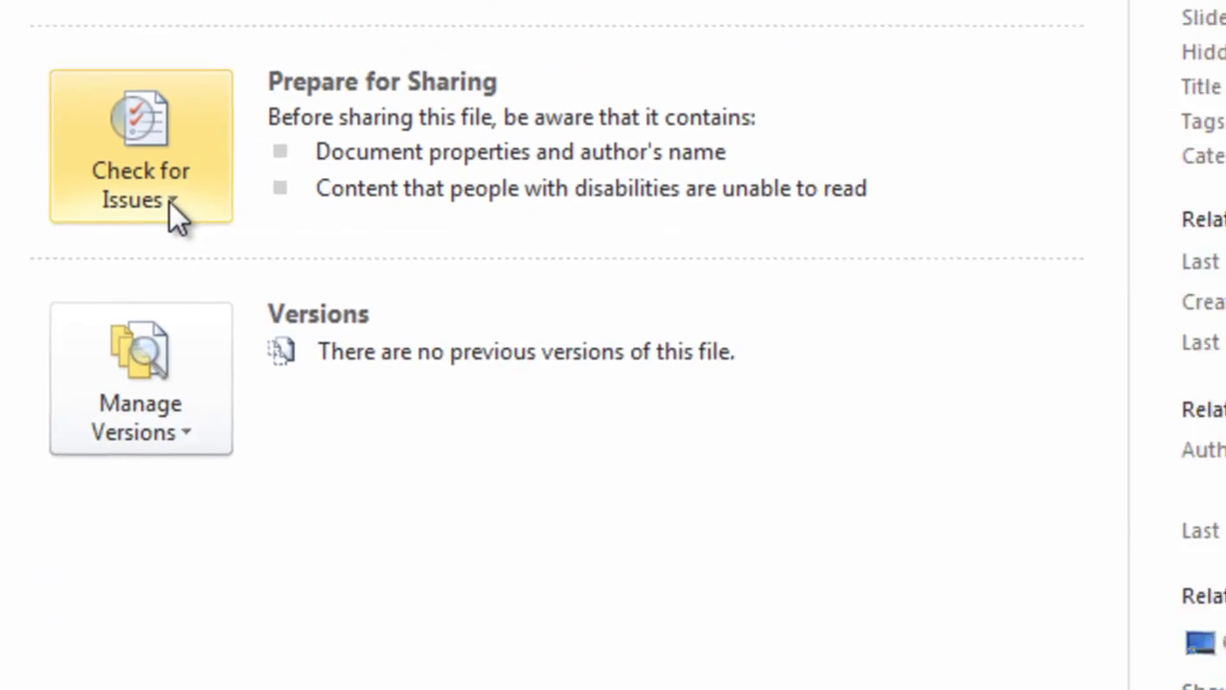
click(446, 663)
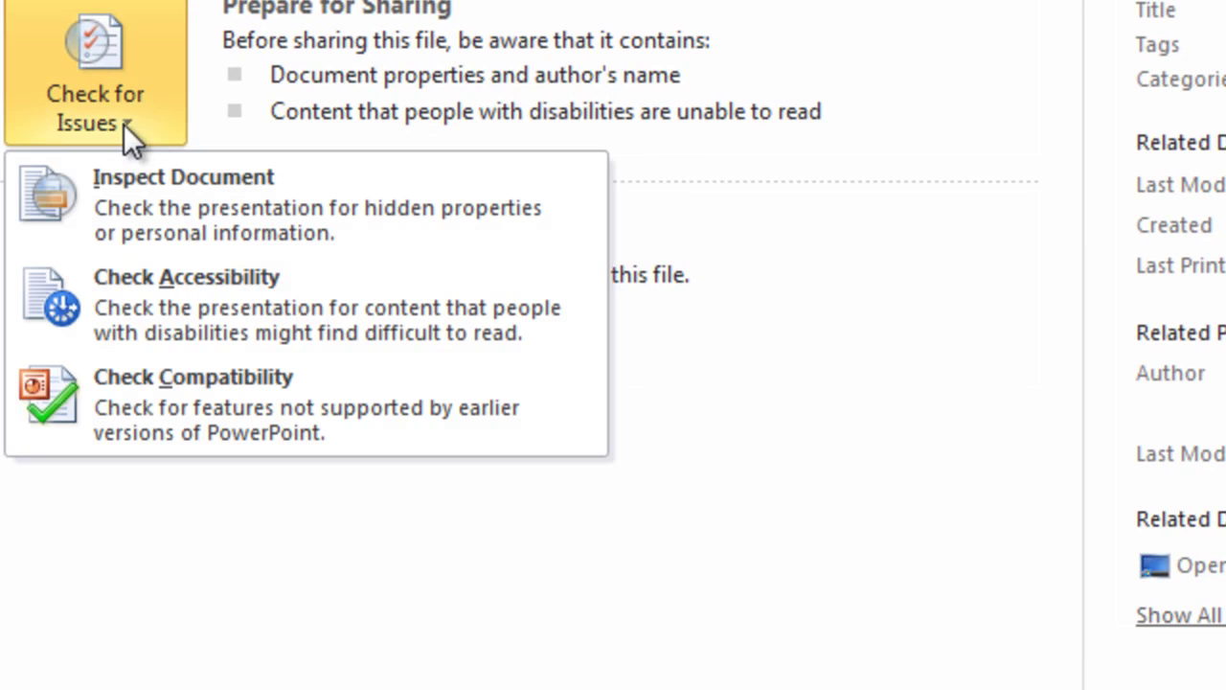
- Choose Inspect Document and save the file so the Document Inspector opens
click(148, 222)
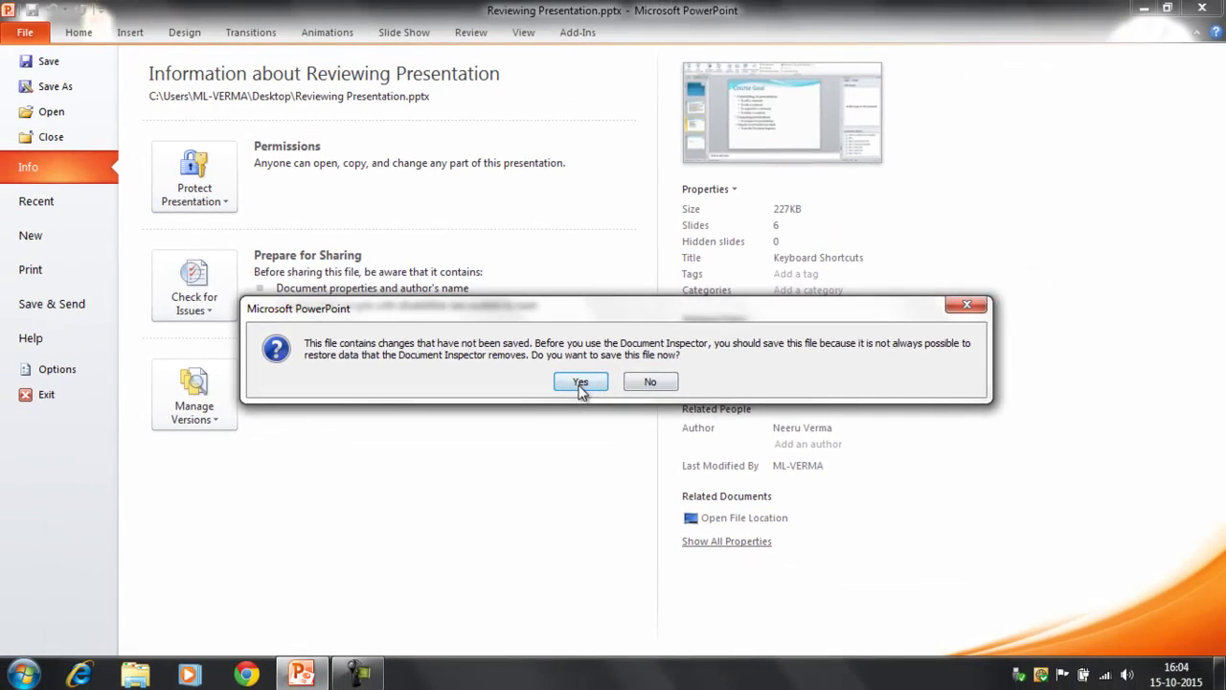
click(620, 274)
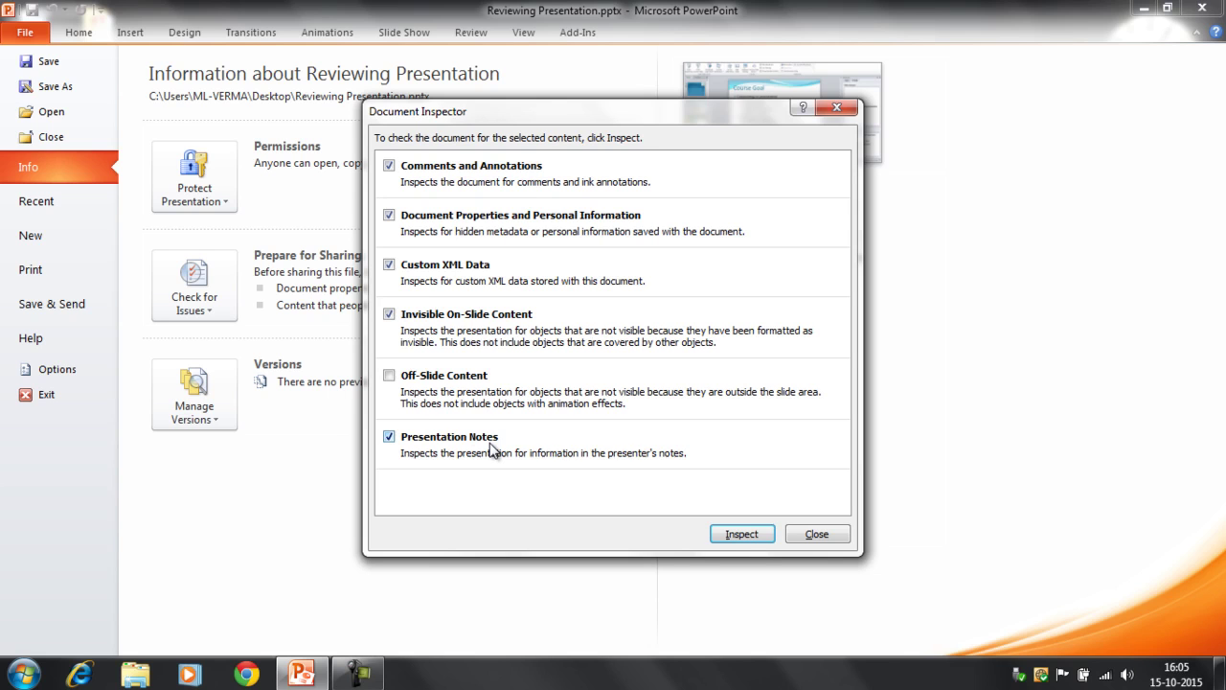
- Run the inspection, which finds no comments but flags document properties and author, then close it
click(742, 535)
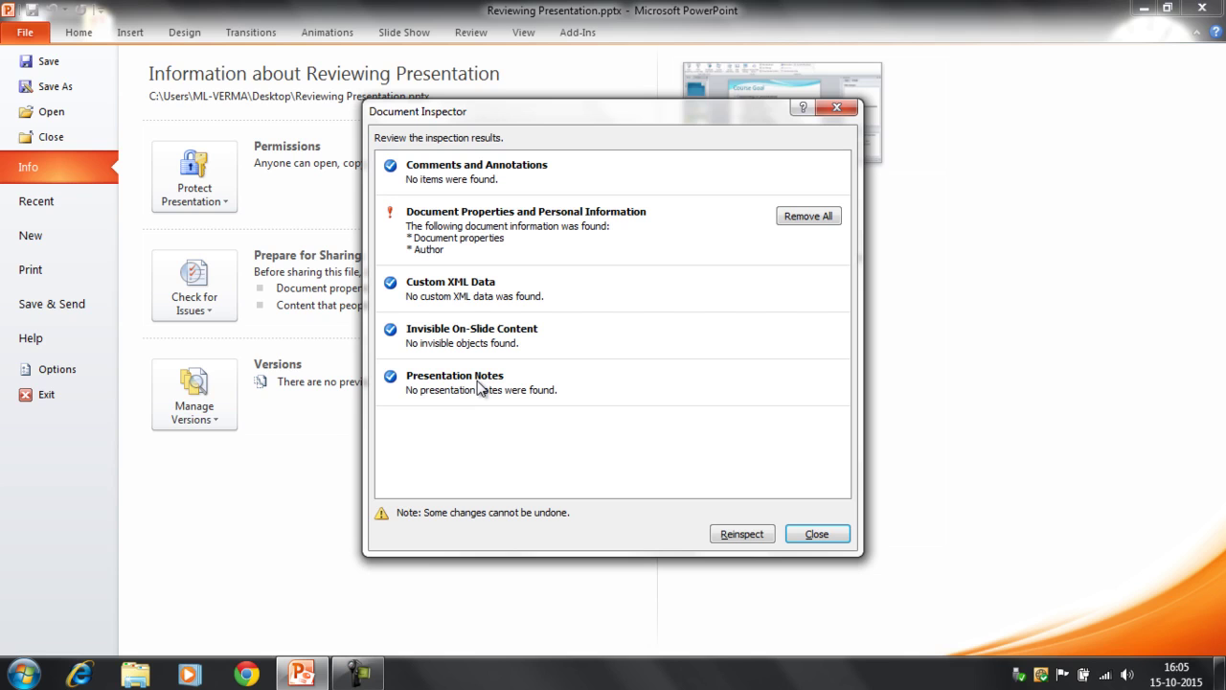
click(818, 534)
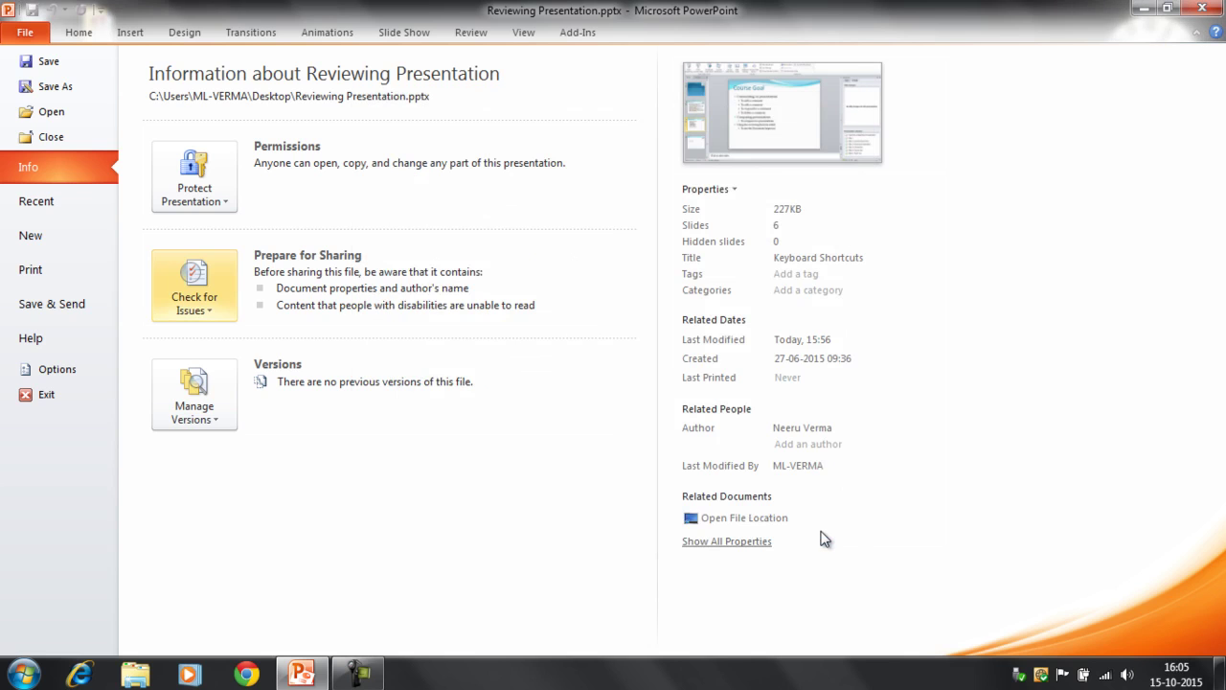
- Select the 'To add a comment' bullet on the Course Goal slide and comment 'test comment' on it
click(79, 36)
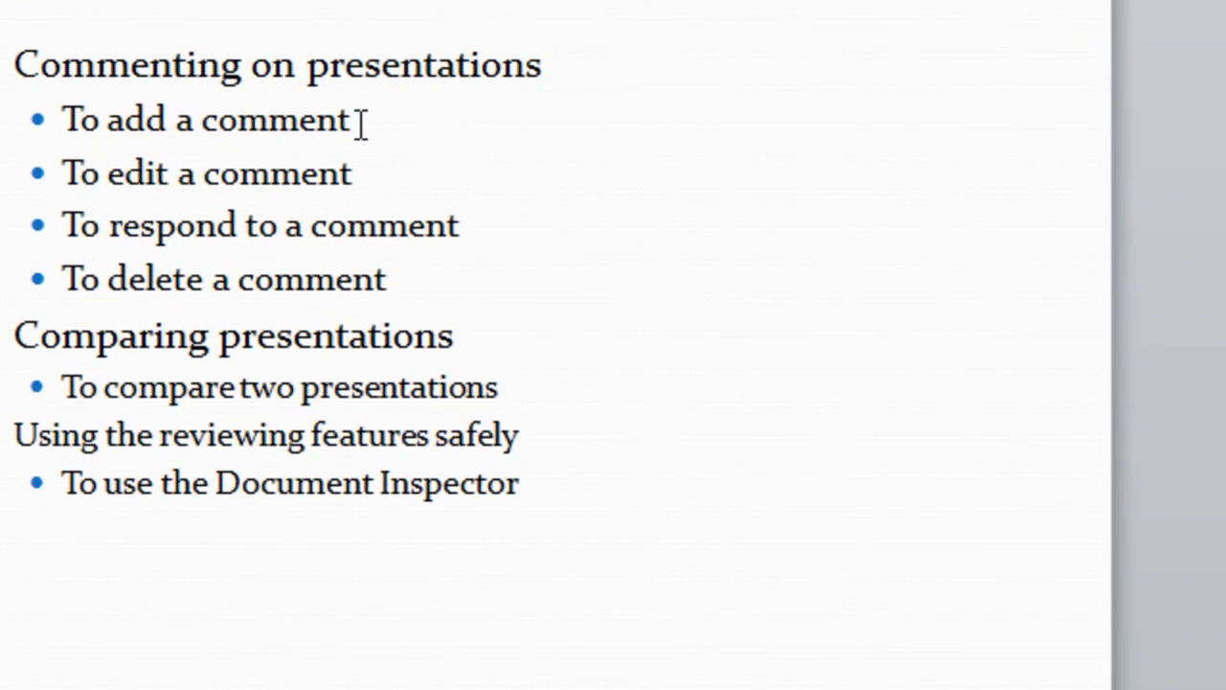
click(361, 123)
key(shift+Left)
key(shift+Left)
key(shift+Left)
key(shift+Left)
key(shift+Left)
key(shift+Left)
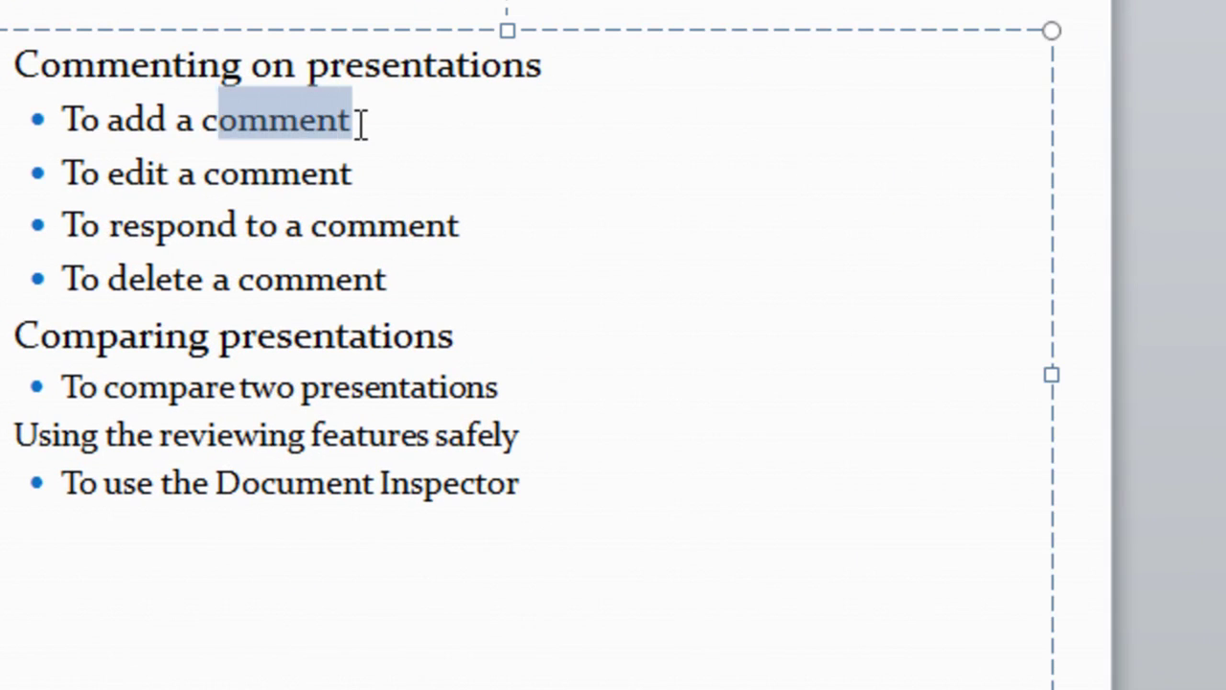
key(shift+Left)
key(shift+Left)
key(shift+Left)
key(shift+Left)
key(shift+Left)
key(shift+Left)
key(shift+Left)
key(shift+Left)
key(shift+Left)
key(shift+Left)
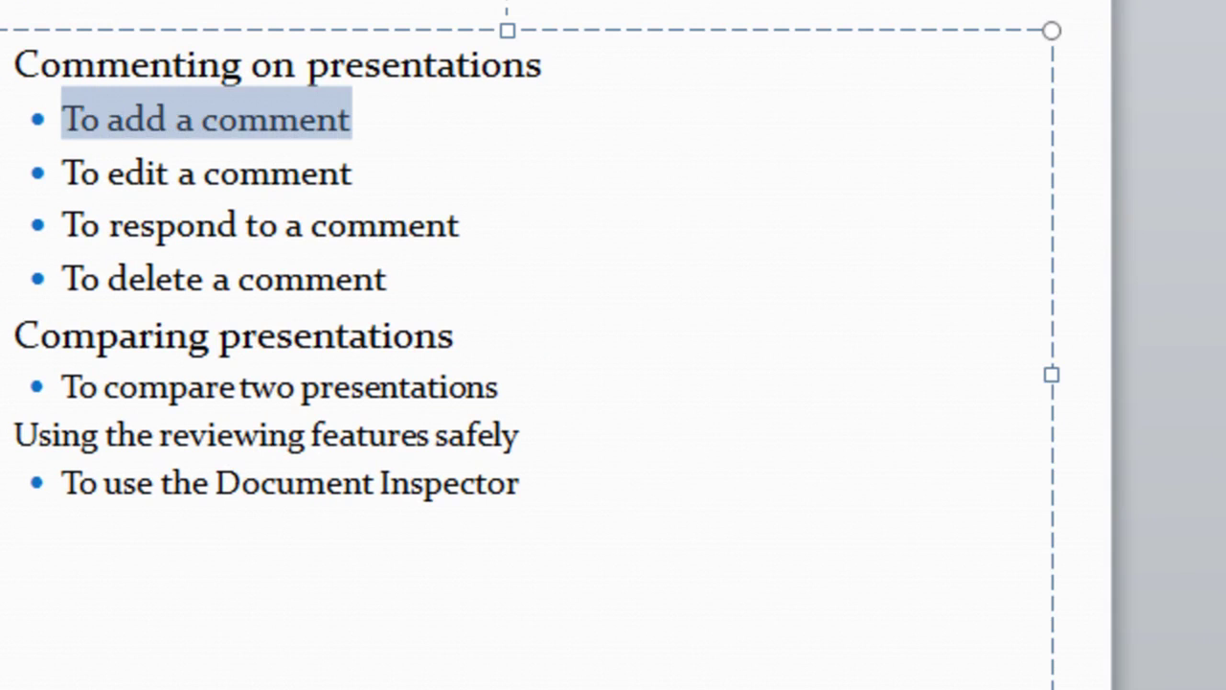
key(ctrl+alt+m)
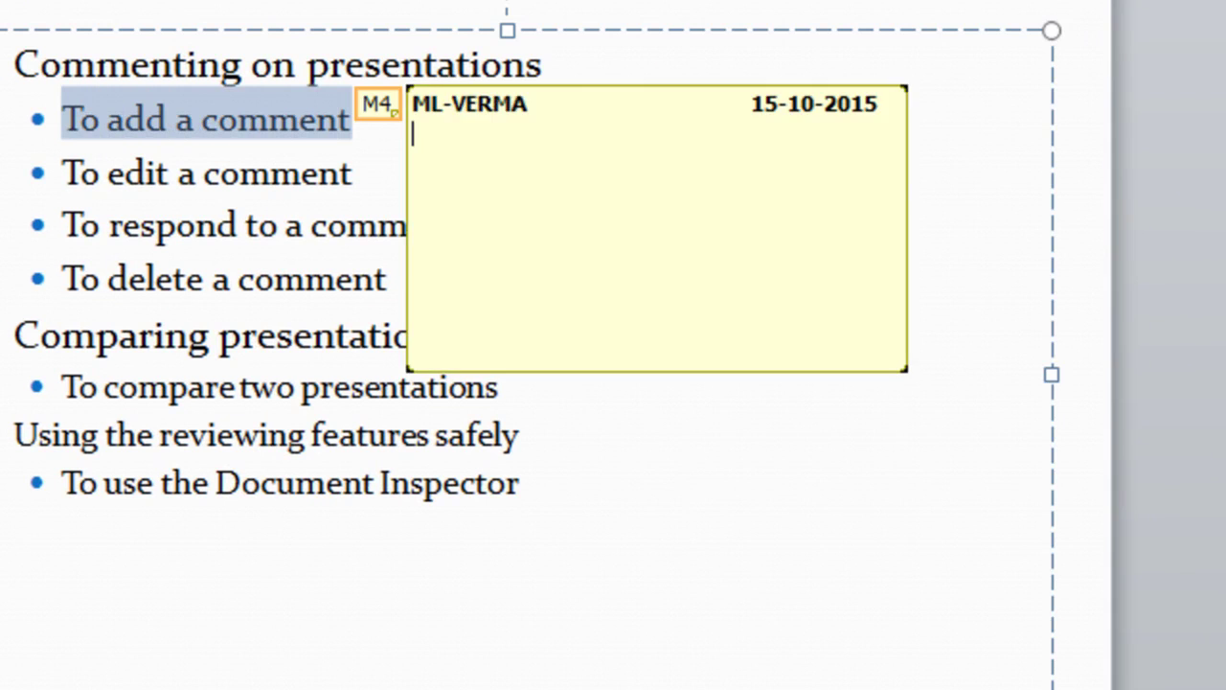
text(t)
text(est c)
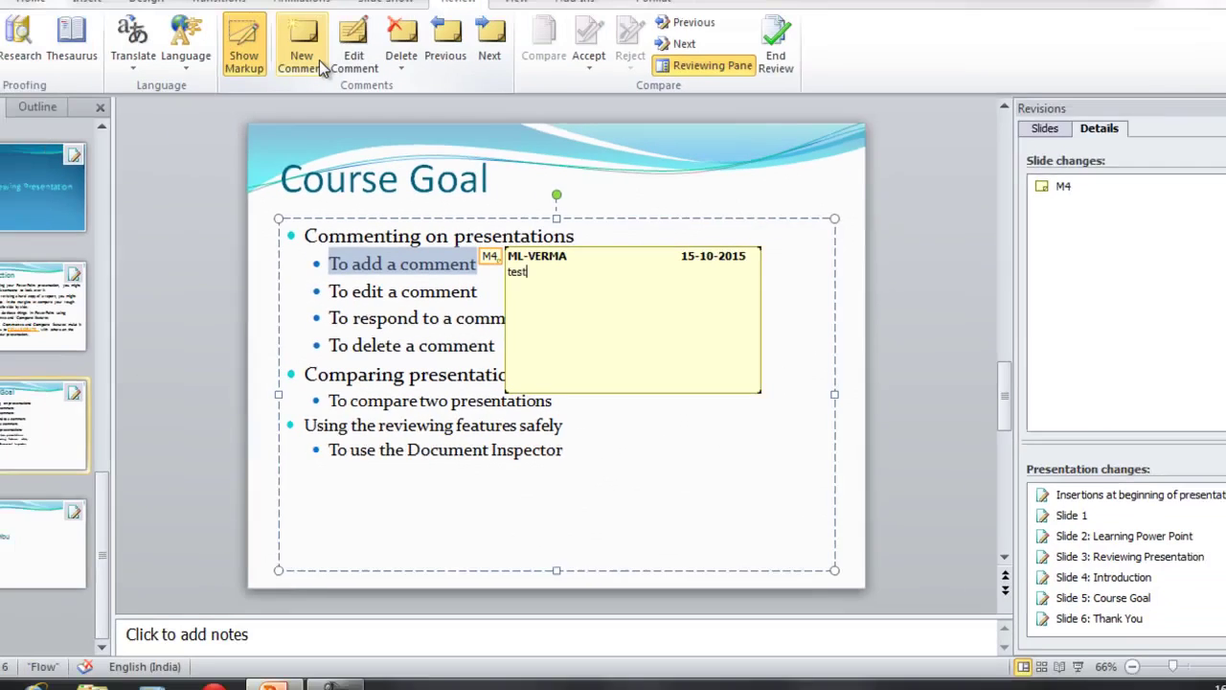
text(omment)
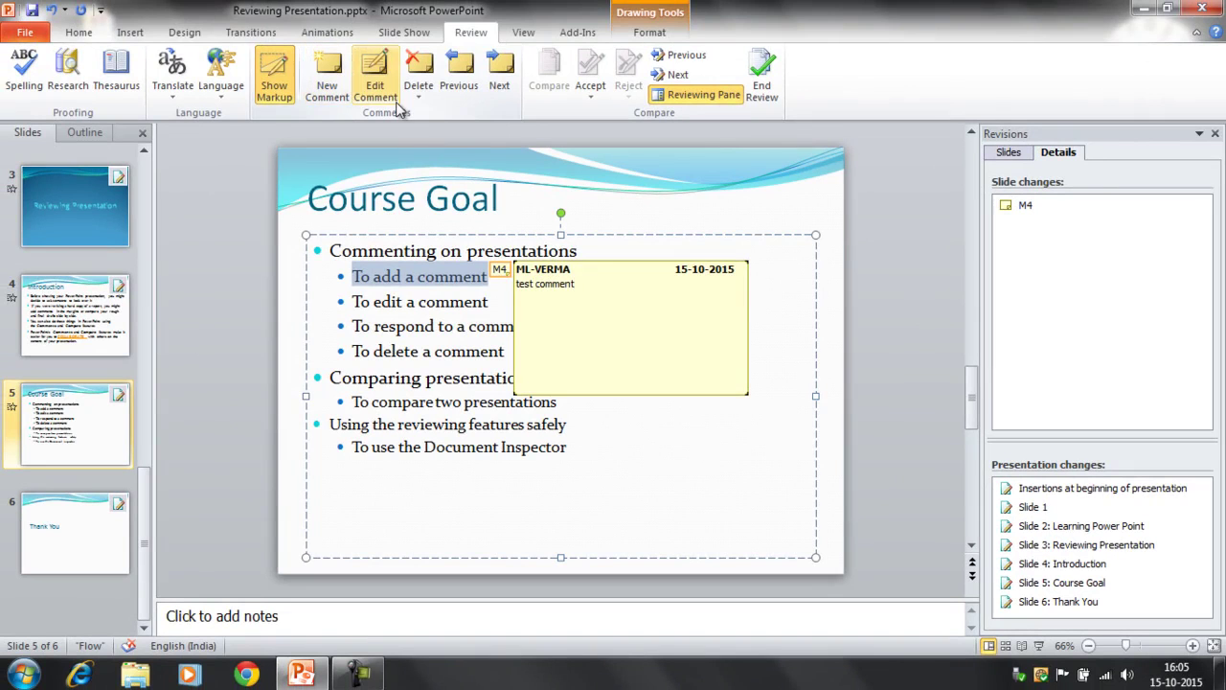
click(406, 200)
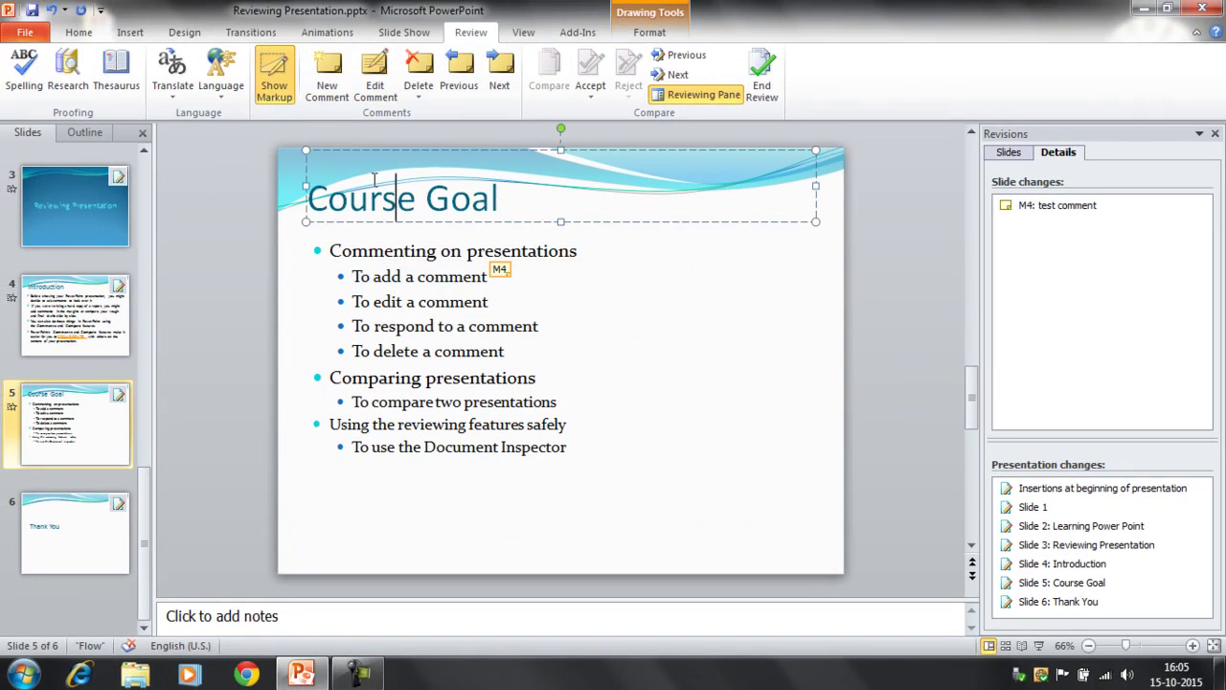
- Run Inspect Document again from the Info page, saving the commented presentation first
click(28, 36)
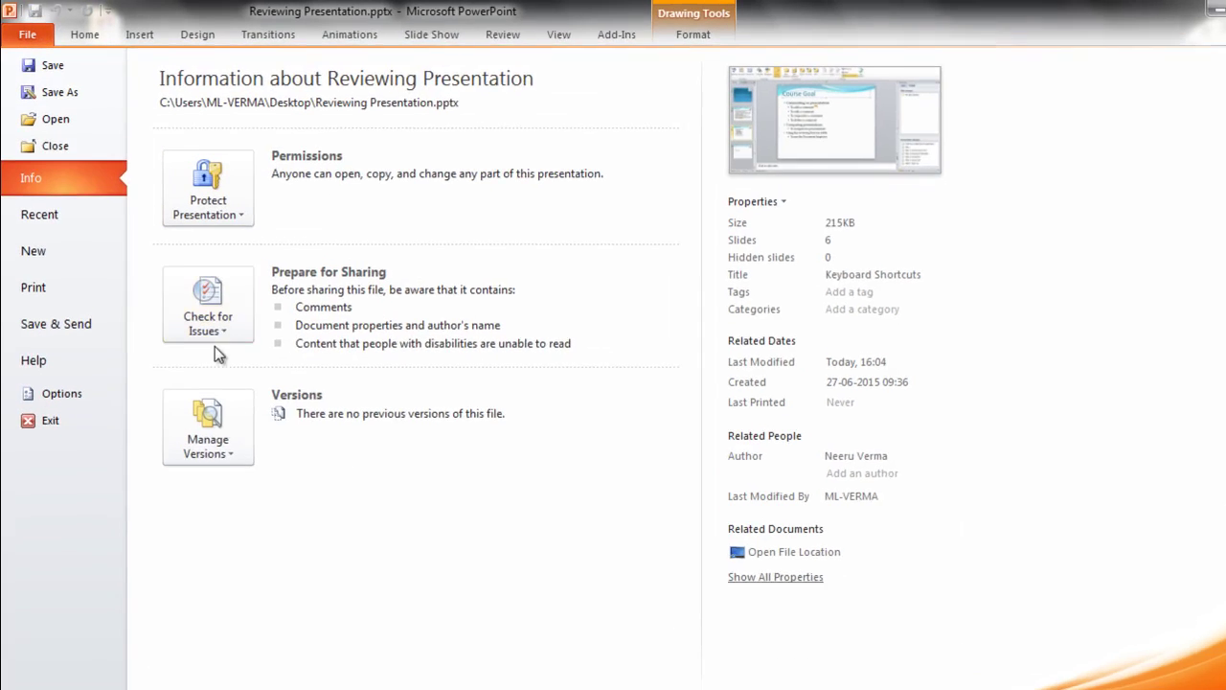
click(252, 369)
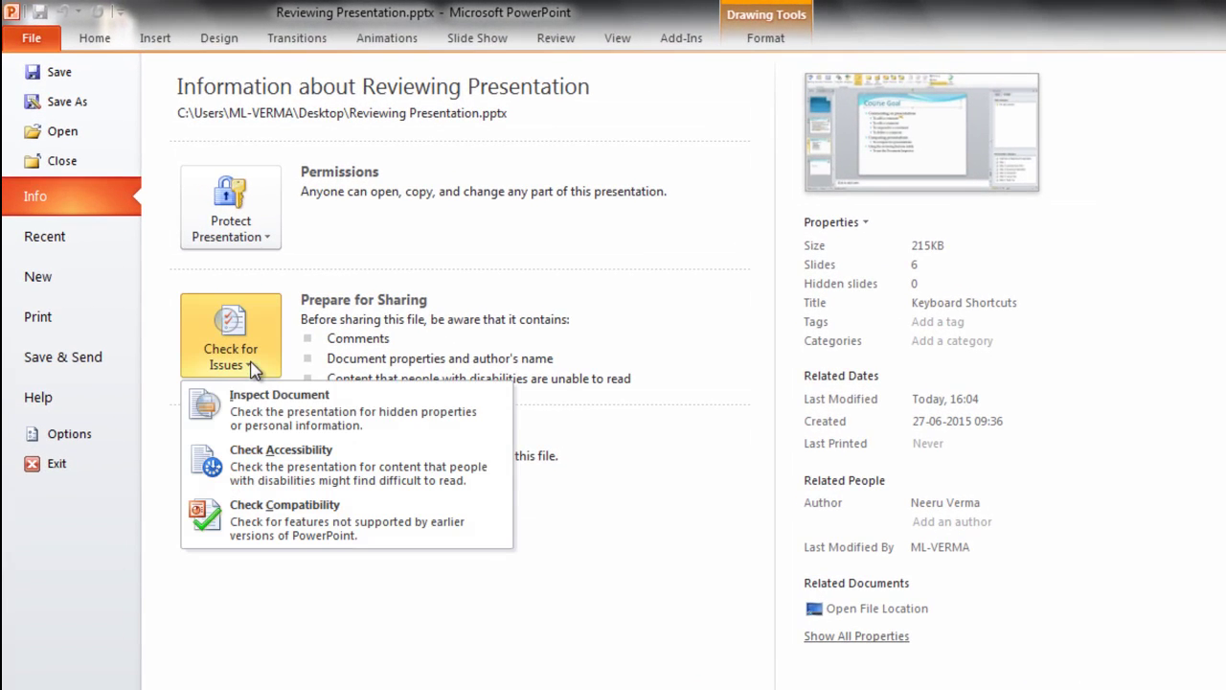
click(283, 415)
click(682, 450)
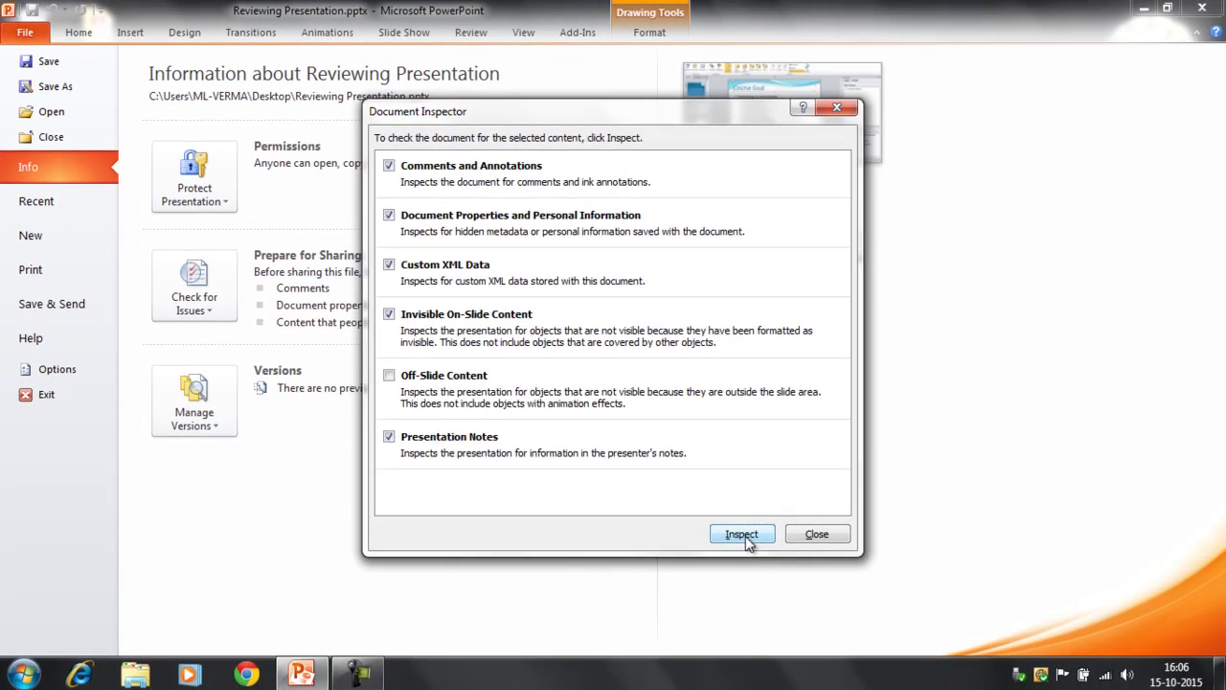
- Inspect the file, Remove All under Comments and Annotations, and close the inspector
click(746, 536)
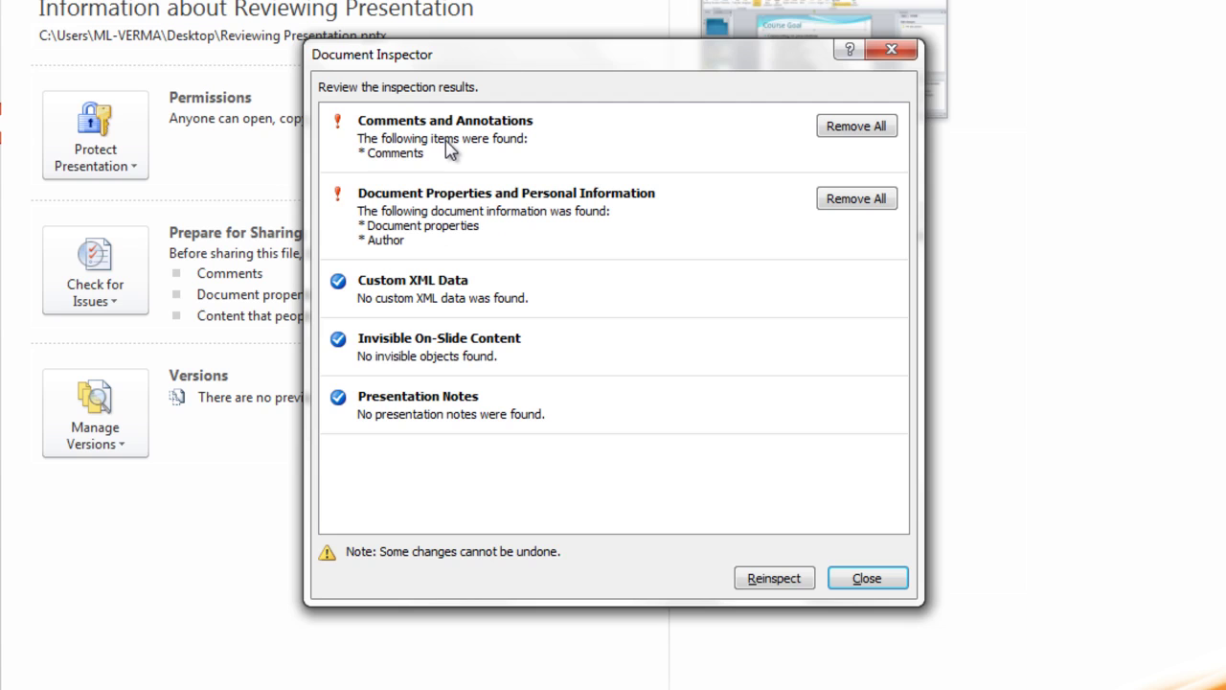
click(857, 128)
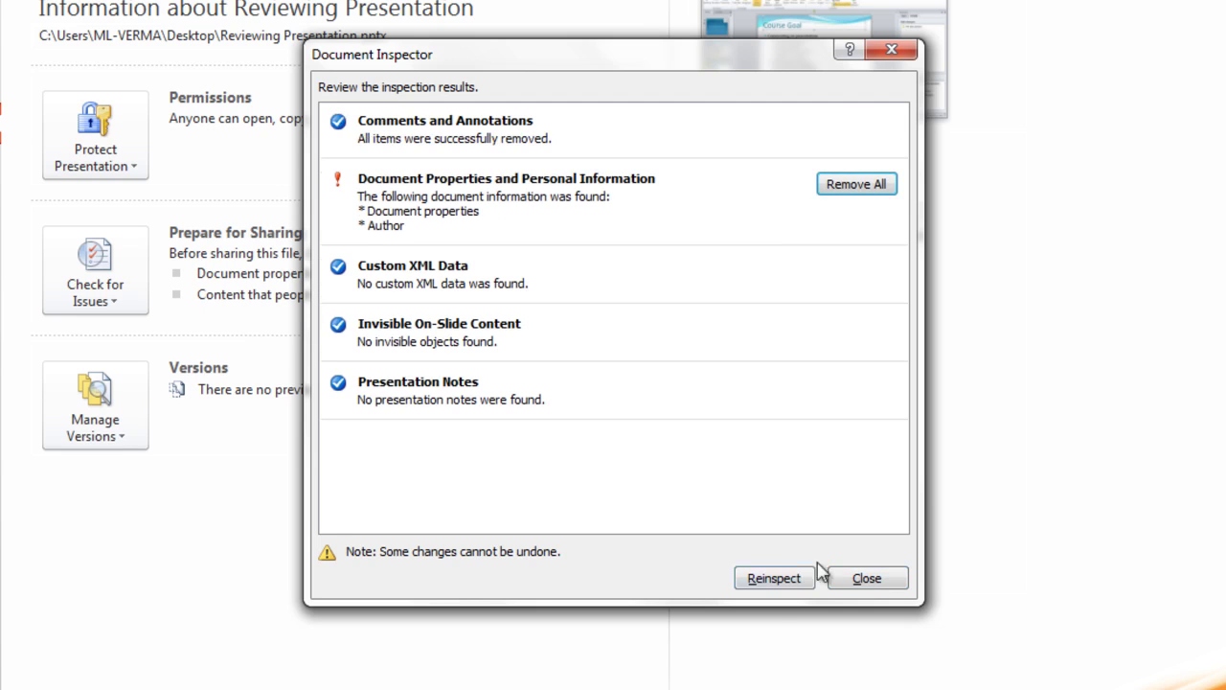
click(879, 584)
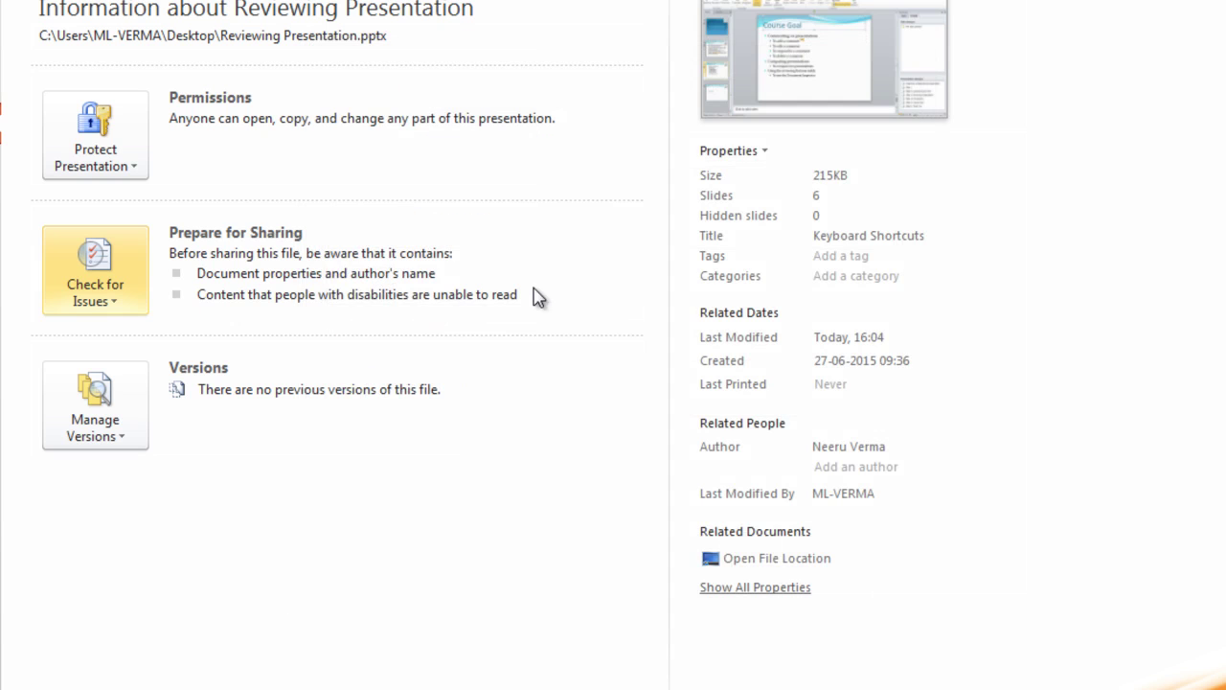
- Return to the Course Goal slide and check that its bullets no longer carry the test comment
key(Escape)
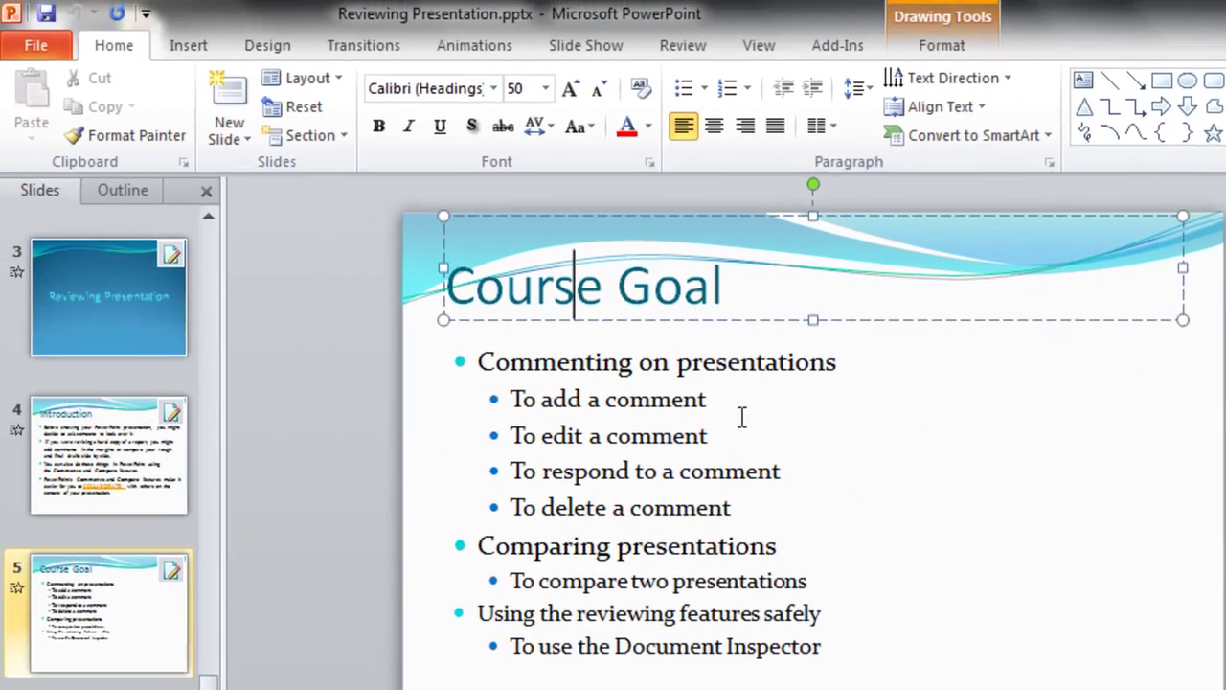
click(583, 340)
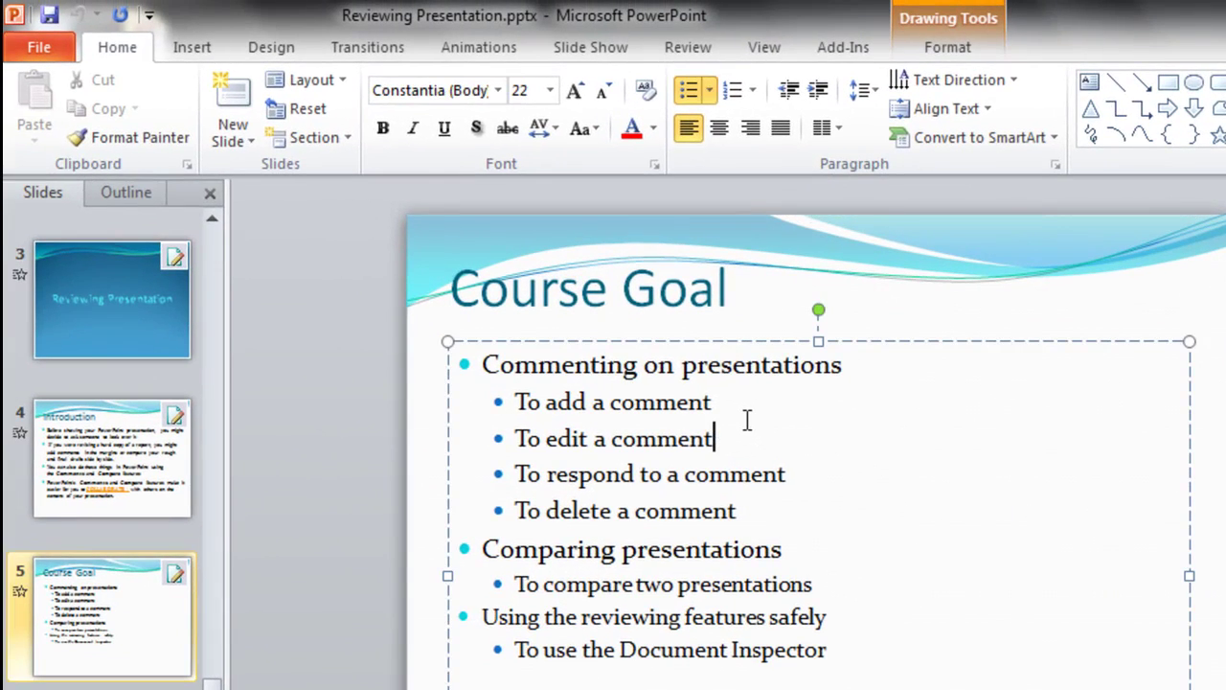
click(734, 406)
click(801, 586)
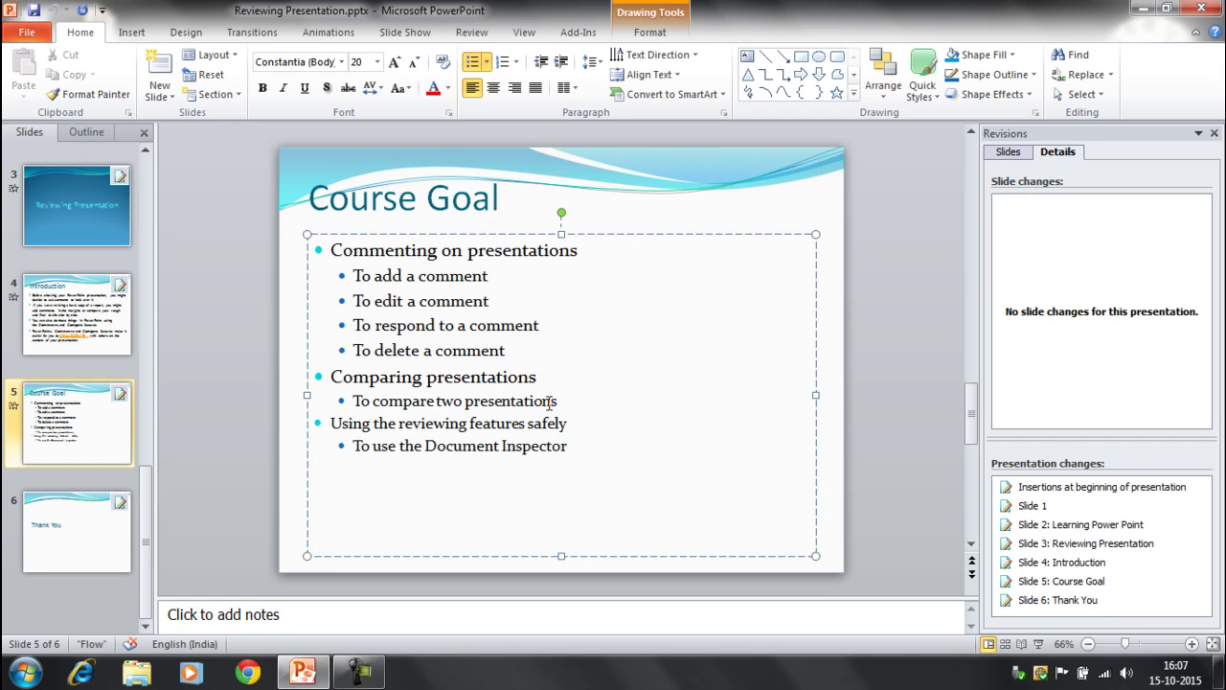
- Switch between slides 6 and 5 in the Slides pane, ending on the Thank You slide
click(550, 403)
click(96, 543)
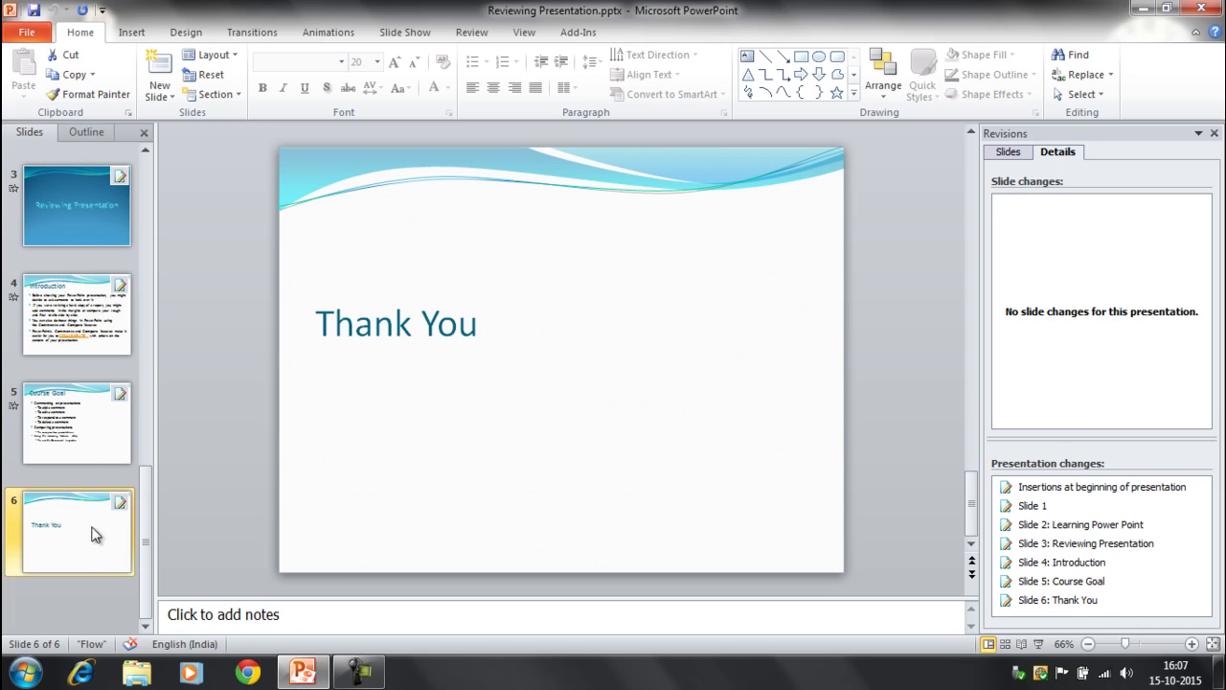
click(86, 446)
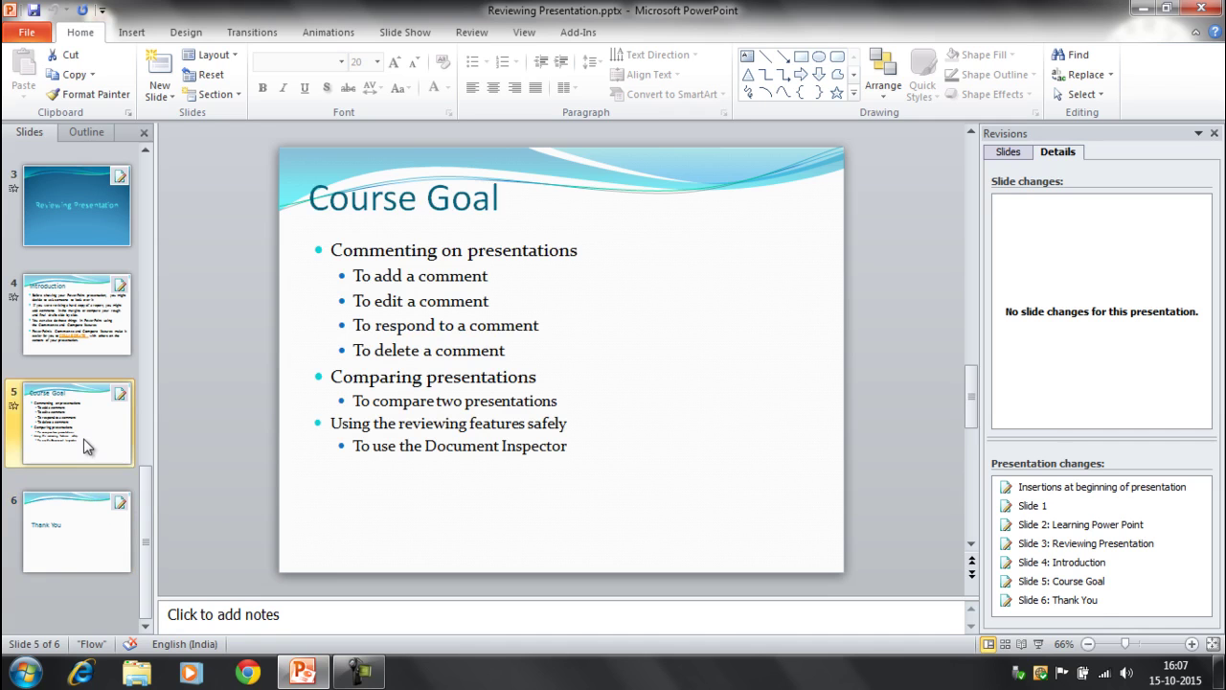
click(65, 554)
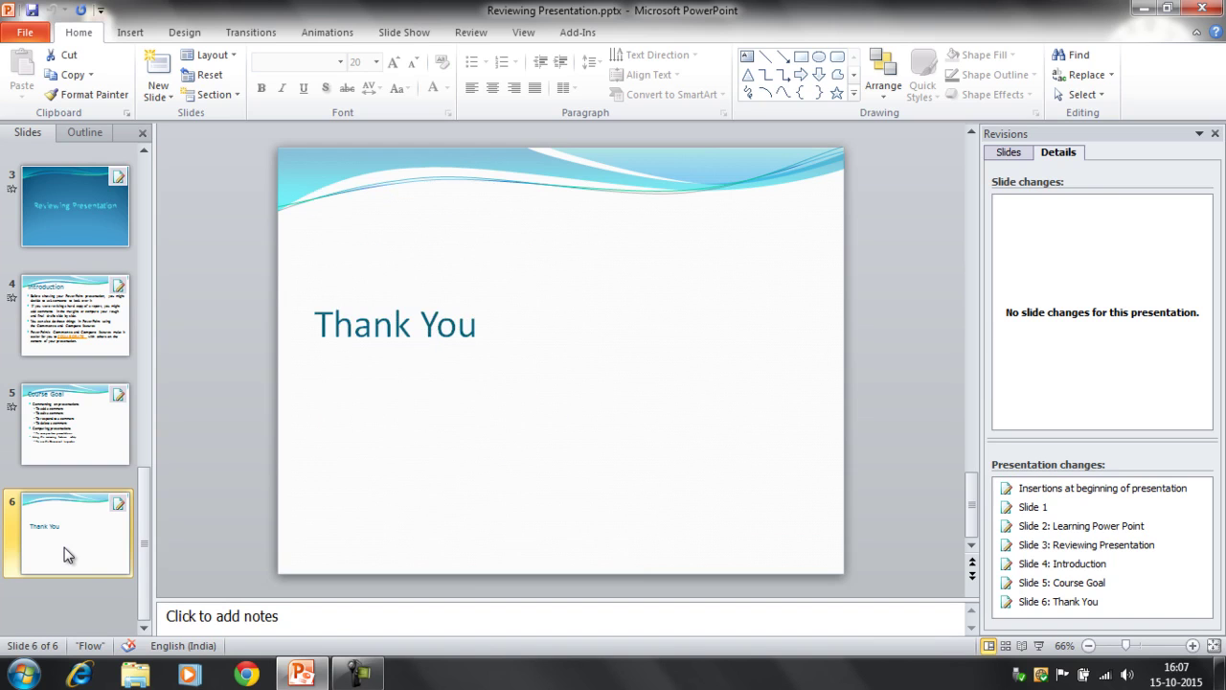